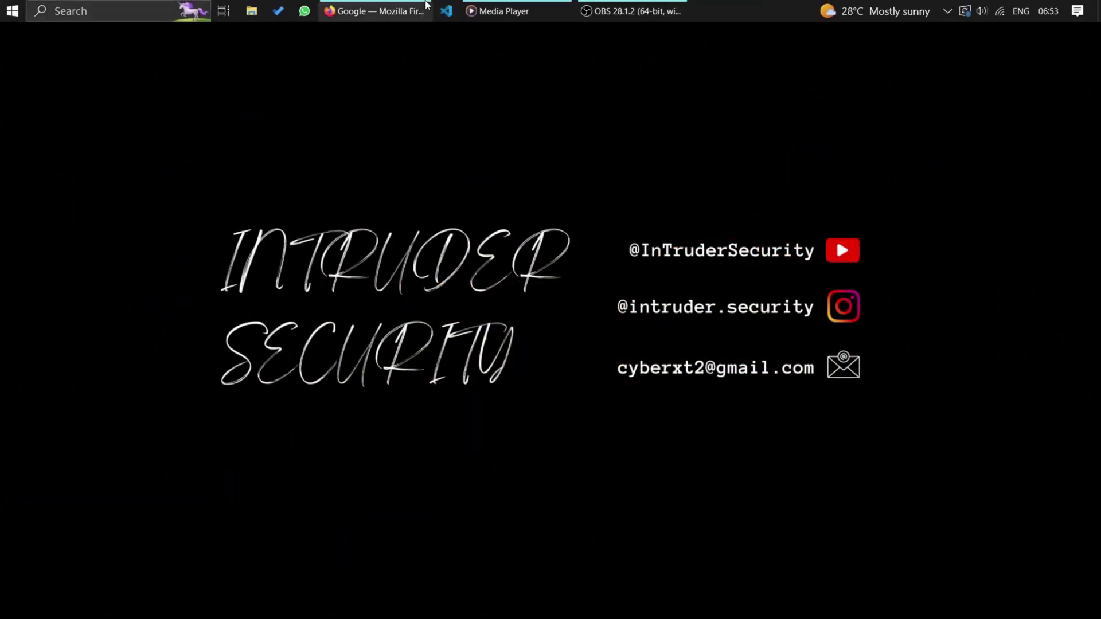
Search Google for 'vmware workstation player' in Firefox after dismissing the update notice
left_click(359, 7)
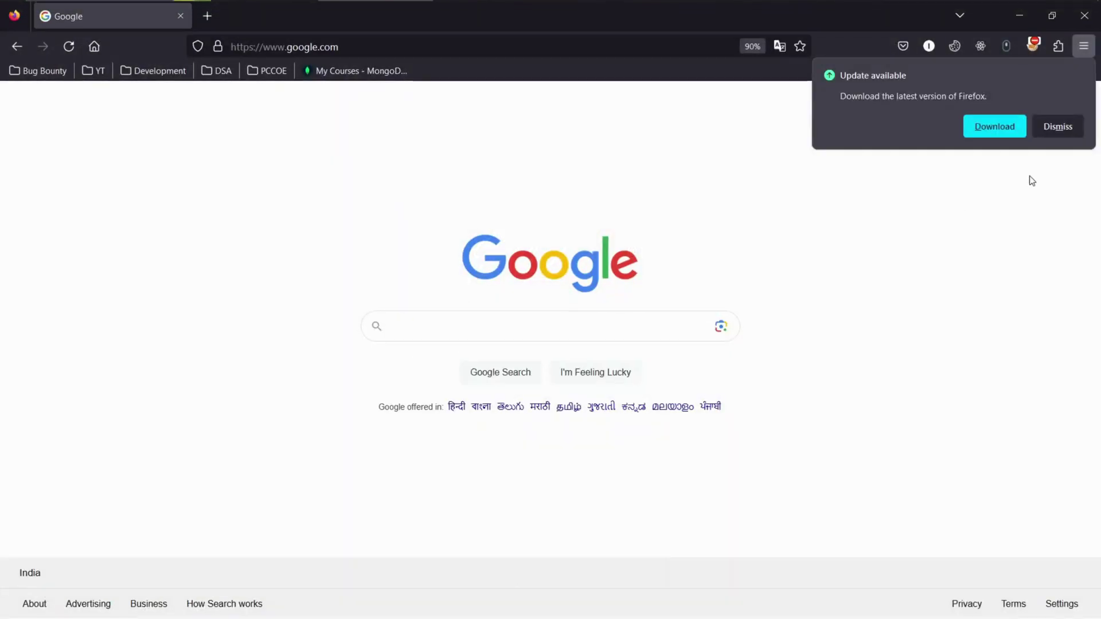
left_click(1058, 133)
left_click(320, 45)
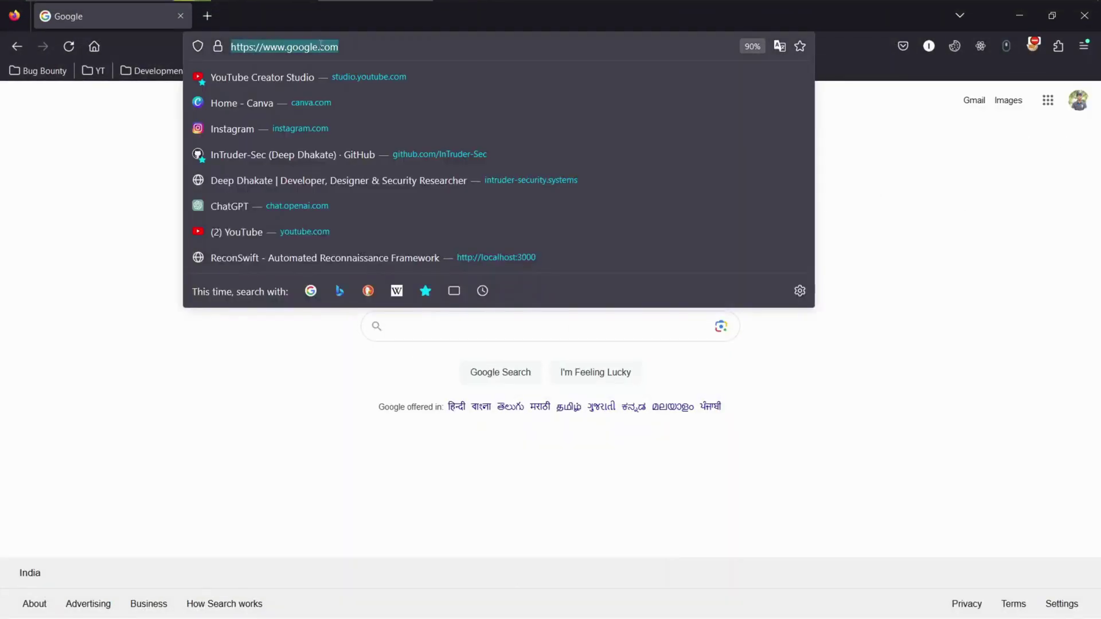
type("vmware ")
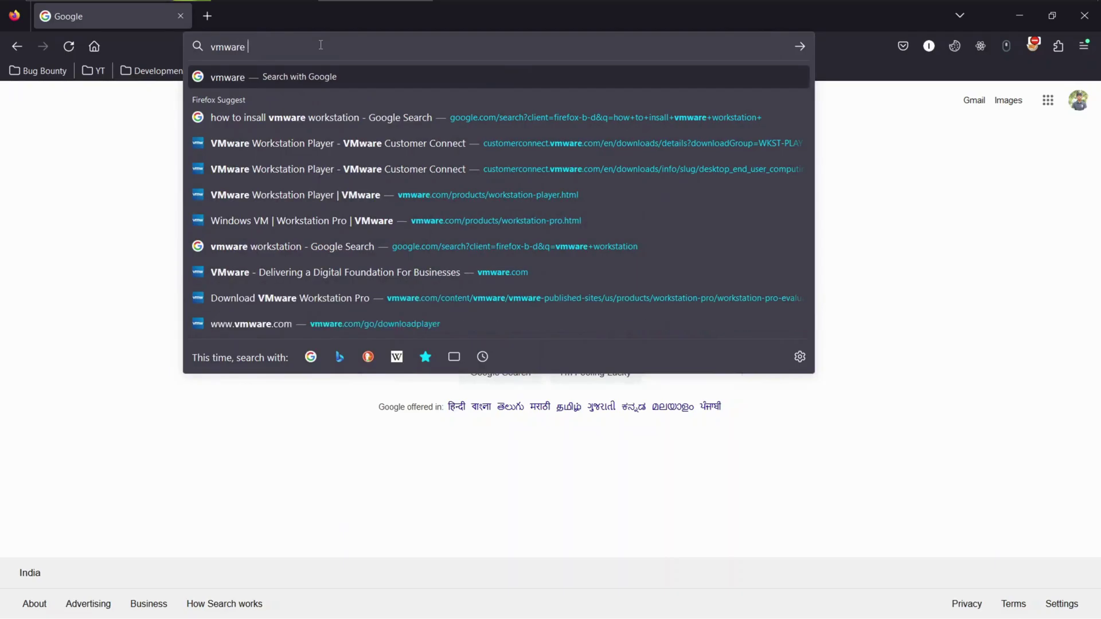
type("workstatio")
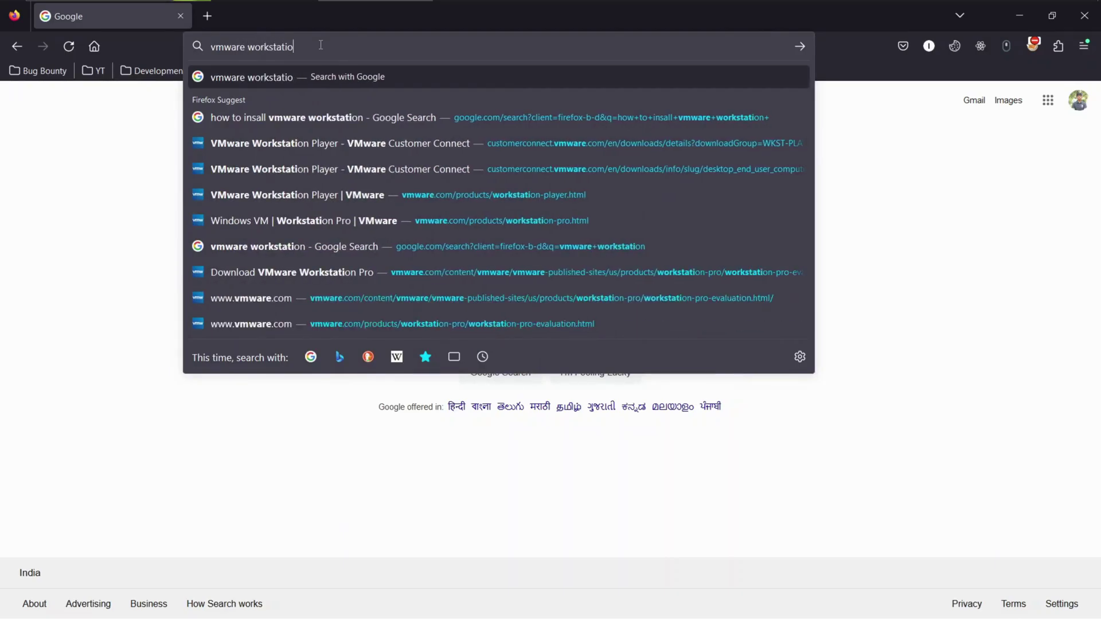
type("n player")
key("Return")
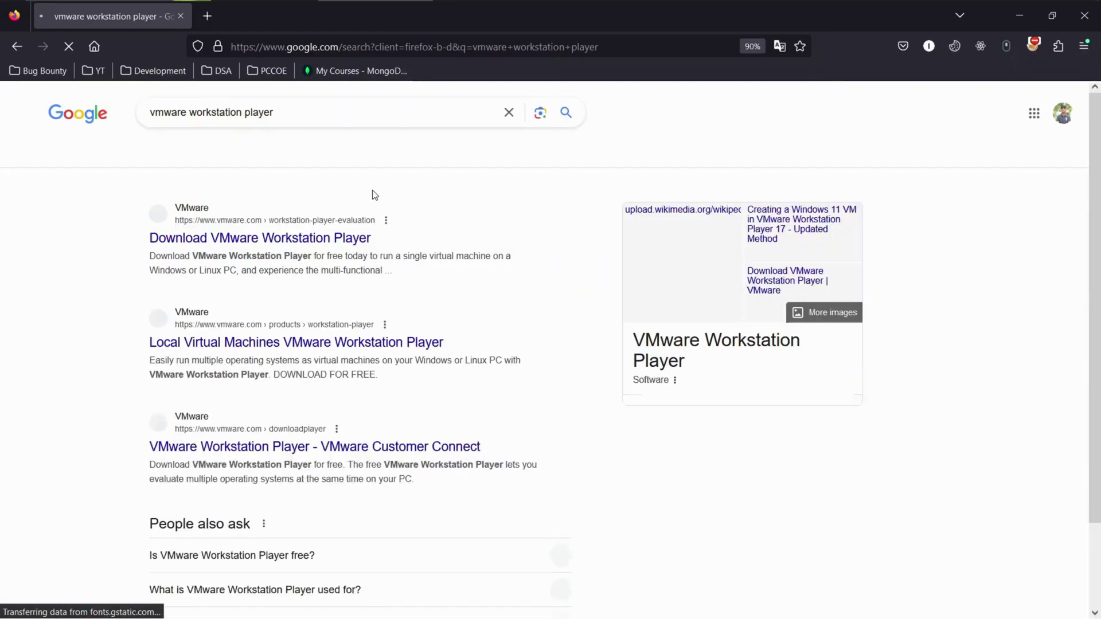
Download and save the Workstation 17 Player installer for Windows from VMware's download page
left_click(245, 238)
scroll(347, 297, "down", 15)
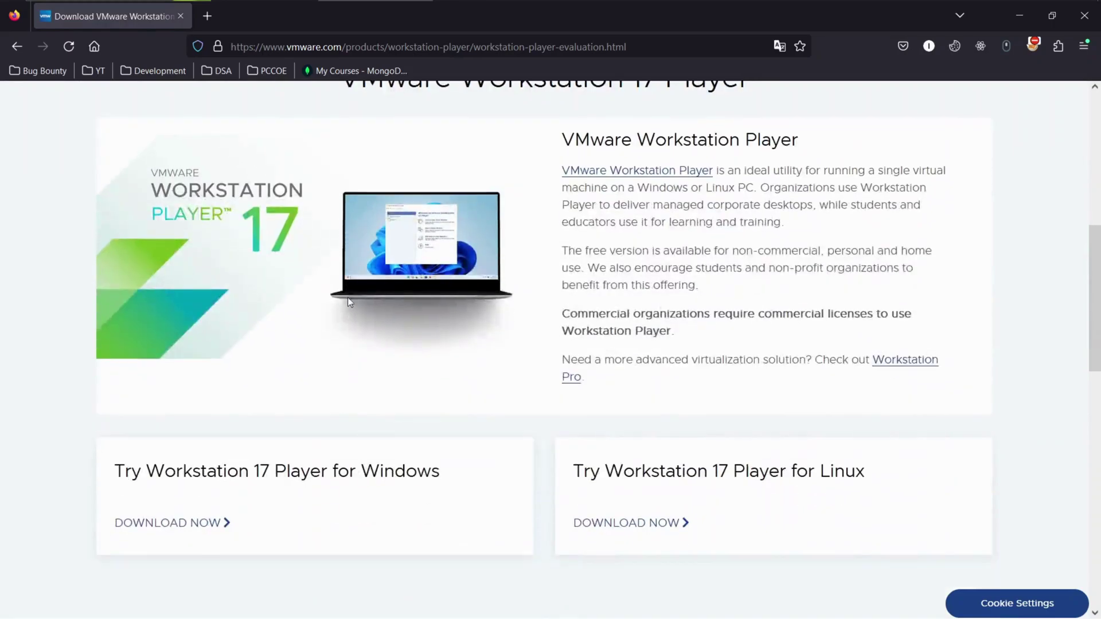
scroll(351, 294, "up", 5)
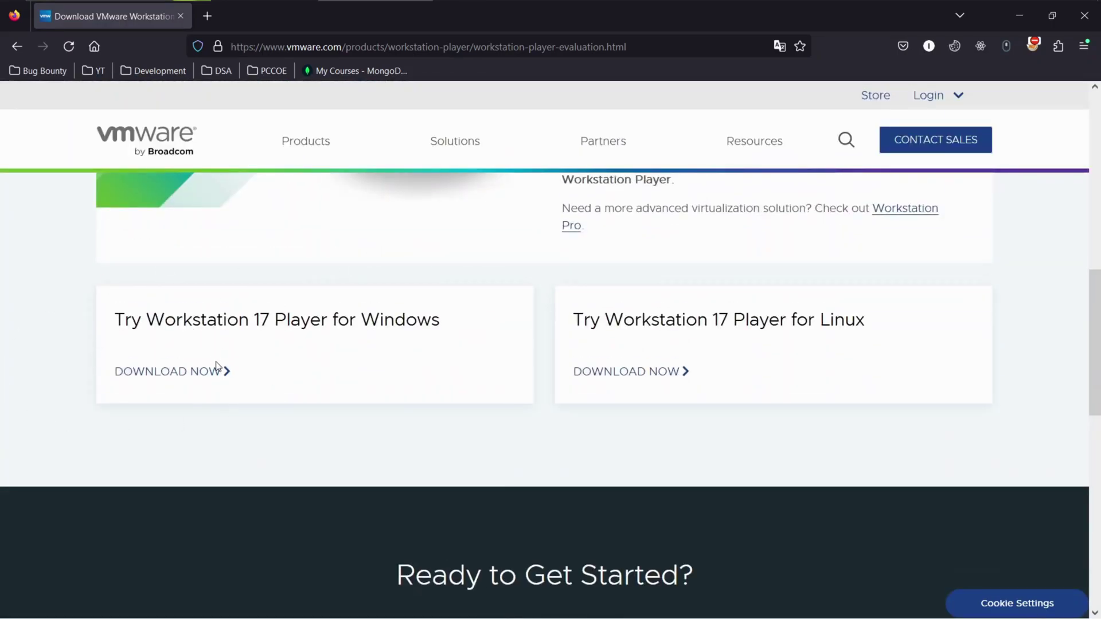
left_click(195, 371)
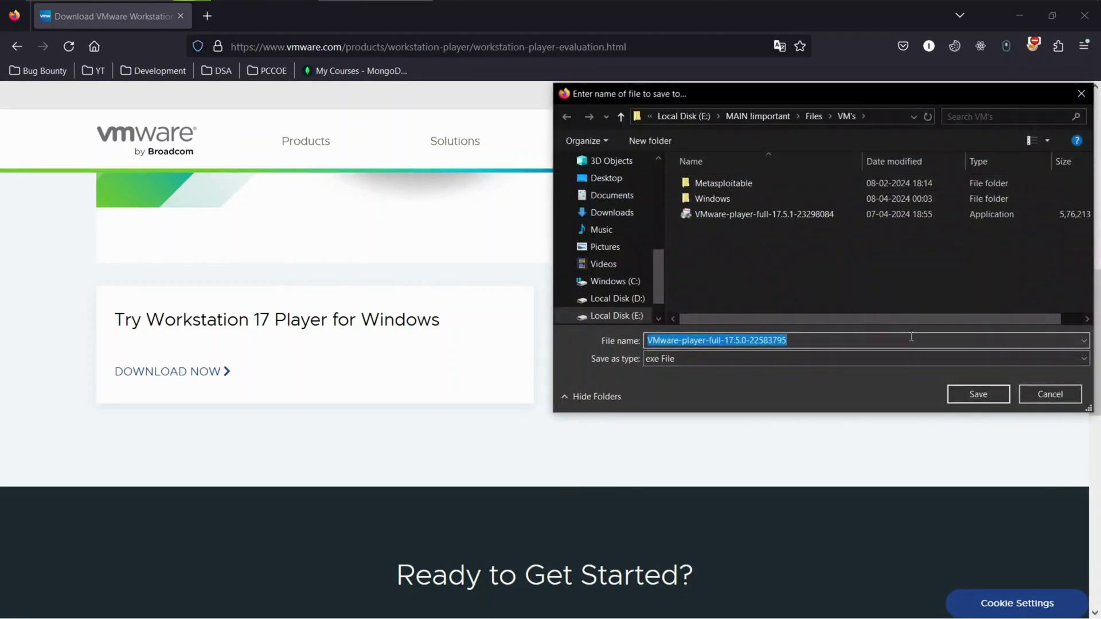
left_click(978, 395)
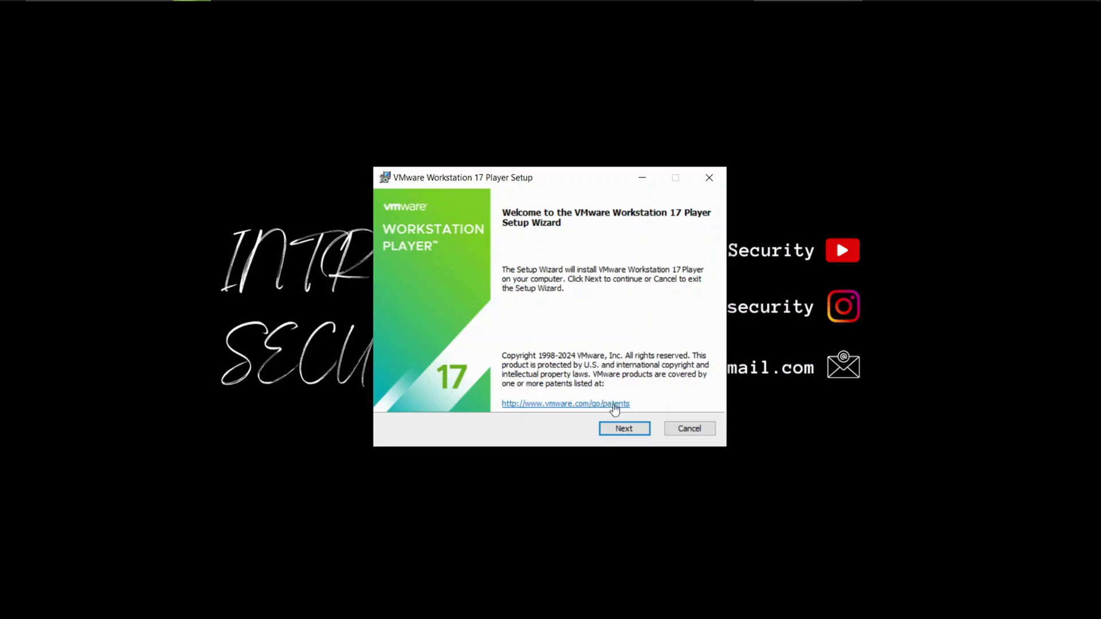
Accept the VMware licence agreement terms
left_click(623, 429)
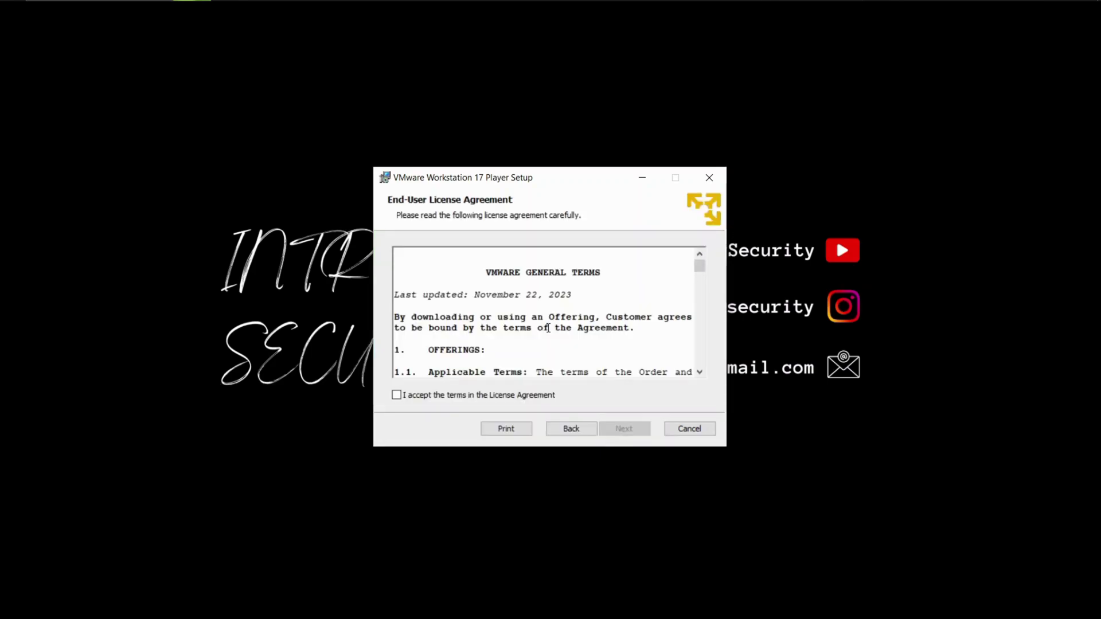
scroll(579, 282, "down", 10)
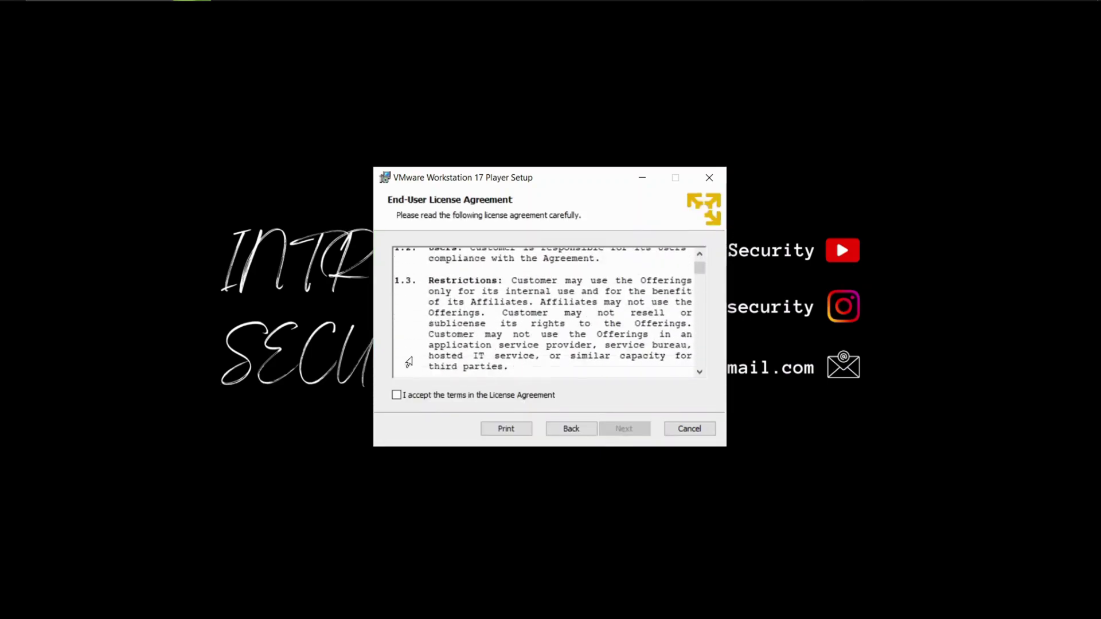
left_click(396, 395)
left_click(623, 429)
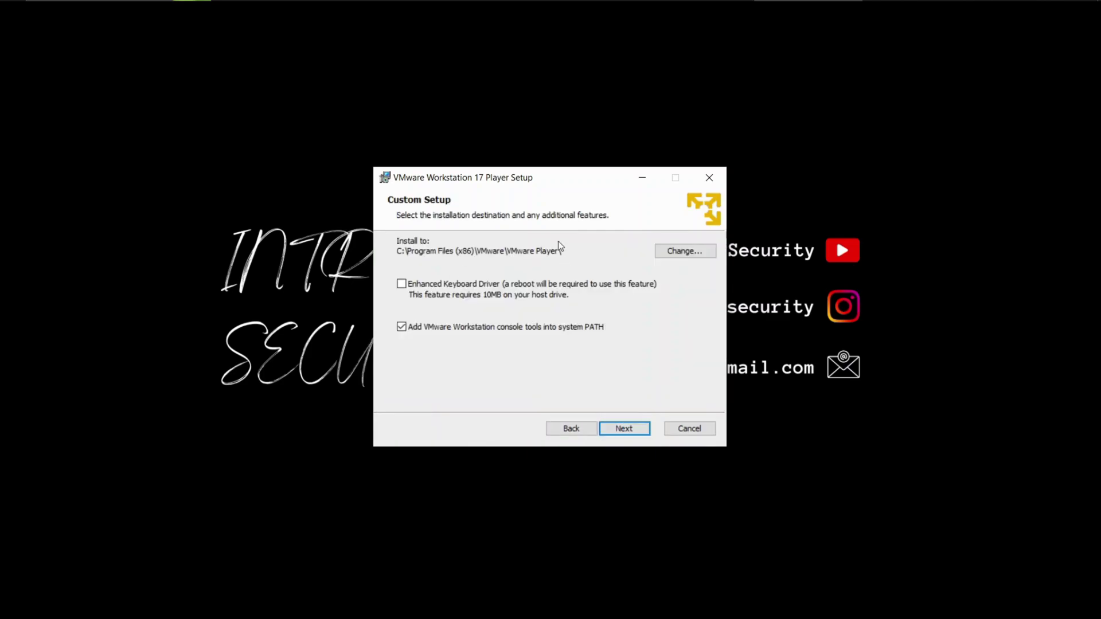
Change the installation destination to Local Disk (D:\)
left_click(684, 252)
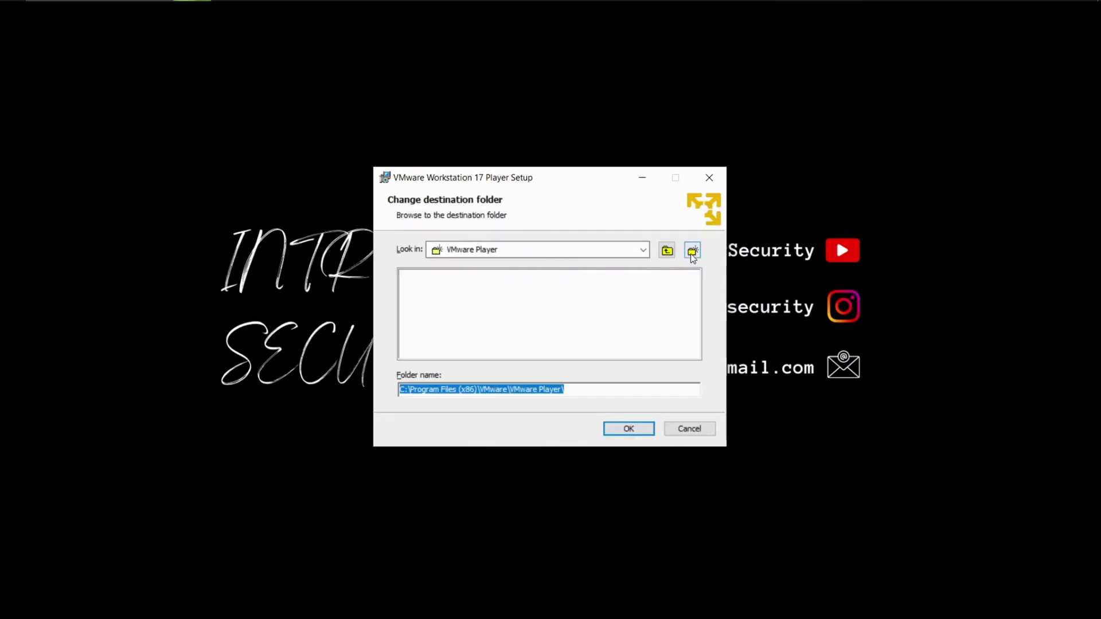
left_click(621, 249)
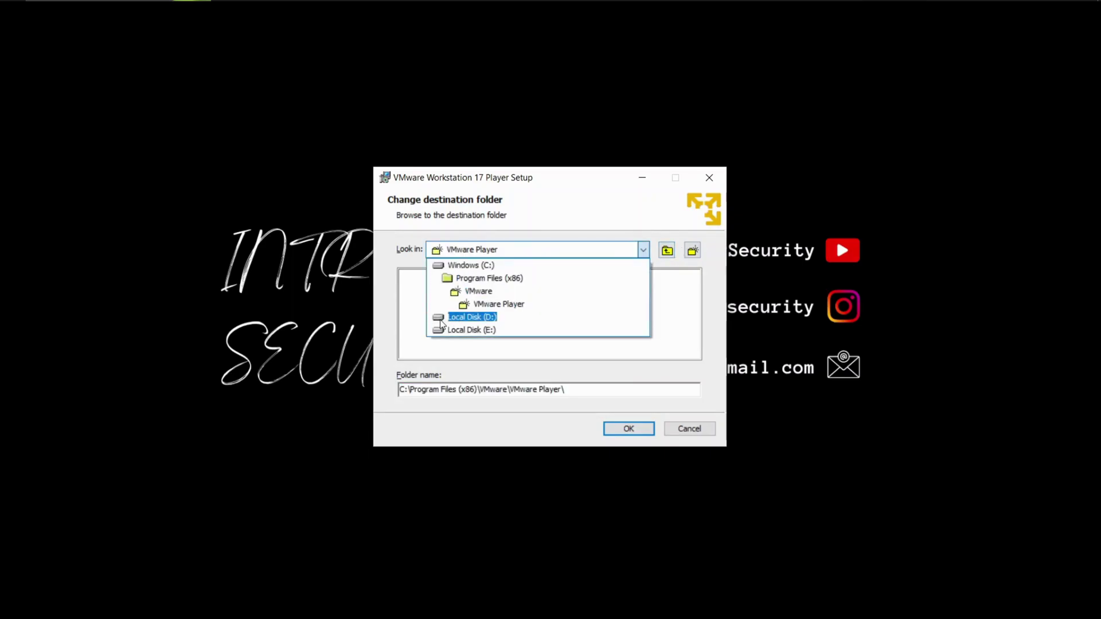
left_click(452, 319)
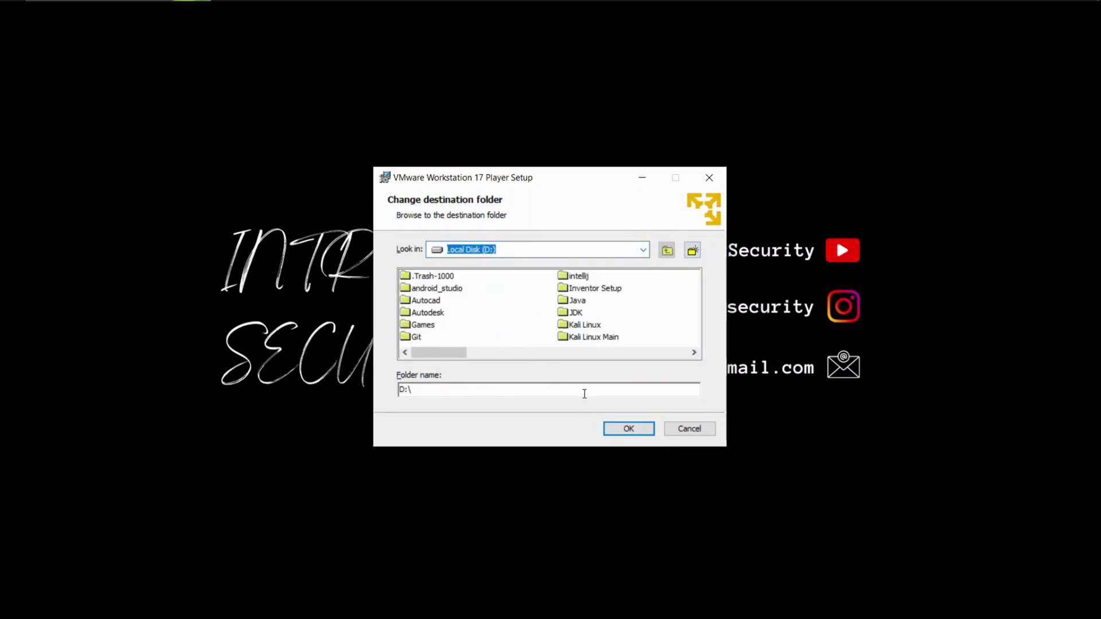
left_click(619, 427)
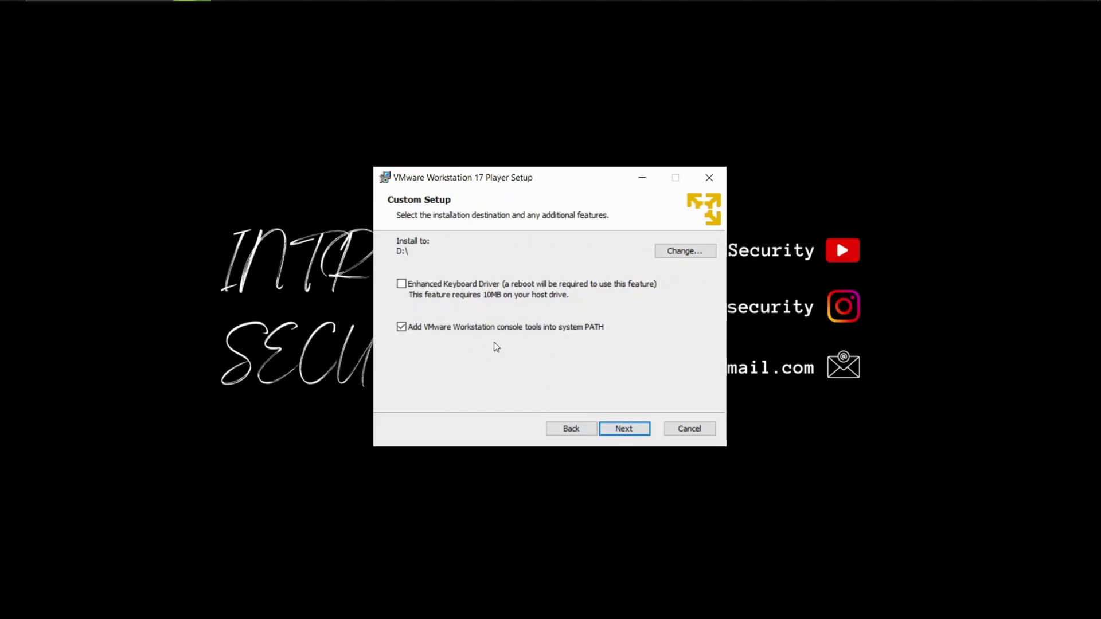
Turn off update checks and the Customer Experience Improvement Program
left_click(628, 421)
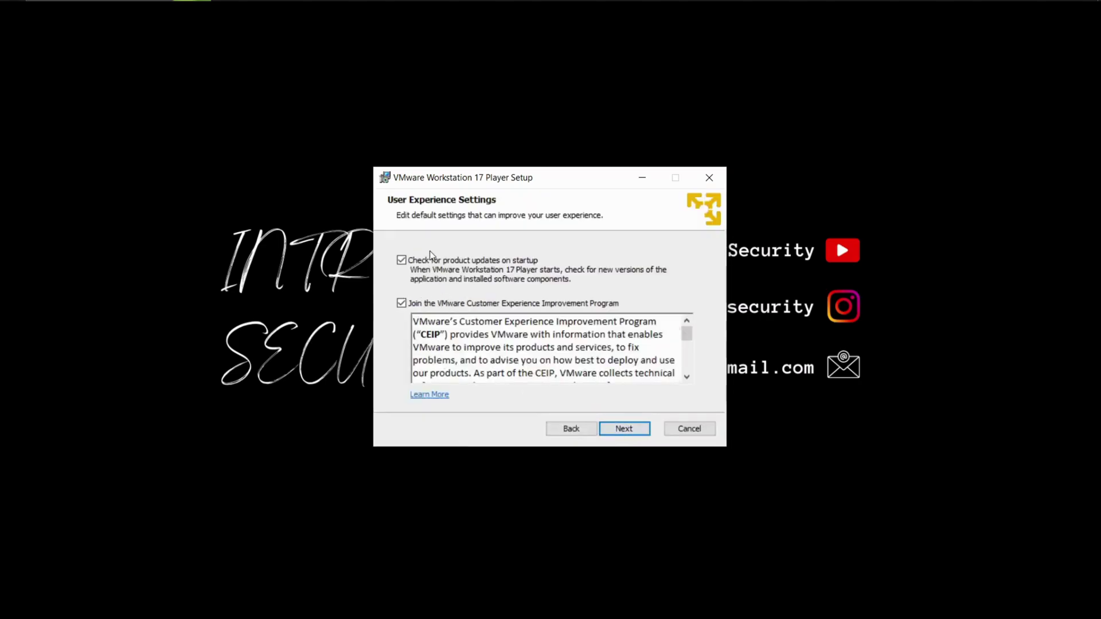
left_click(407, 304)
scroll(513, 355, "down", 5)
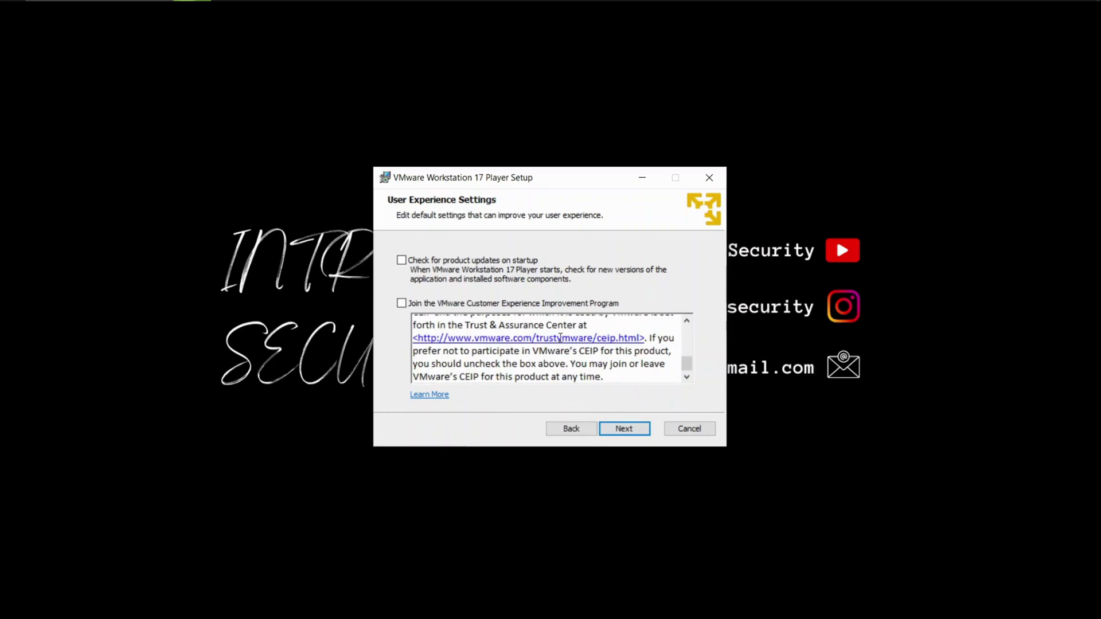
left_click(626, 432)
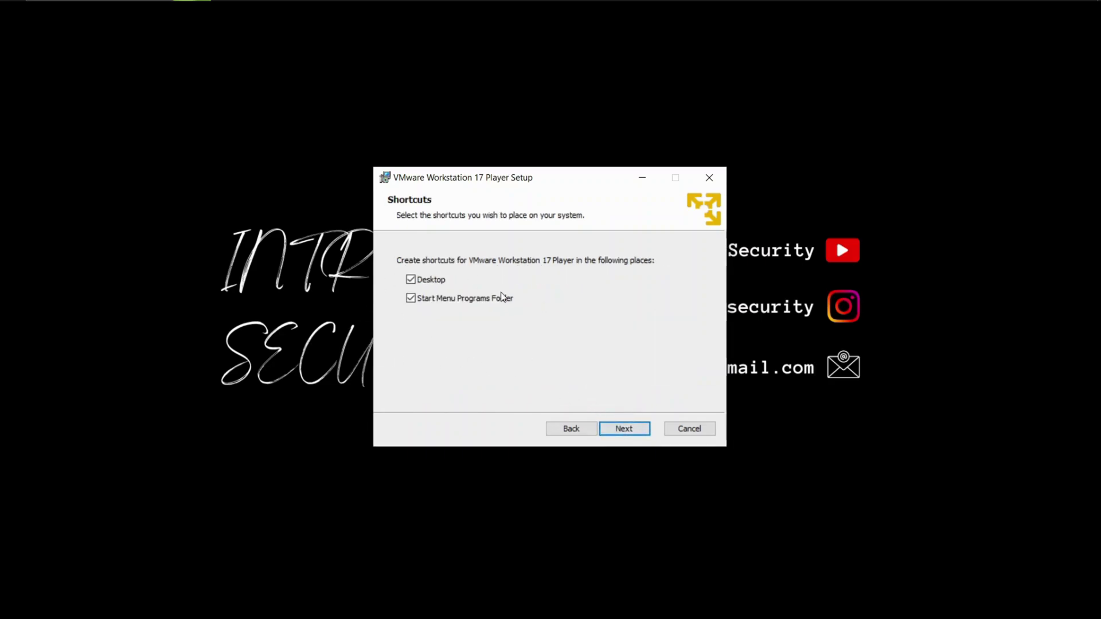
Keep both Desktop and Start Menu shortcuts enabled and reach the Ready to install page
left_click(437, 282)
left_click(437, 282)
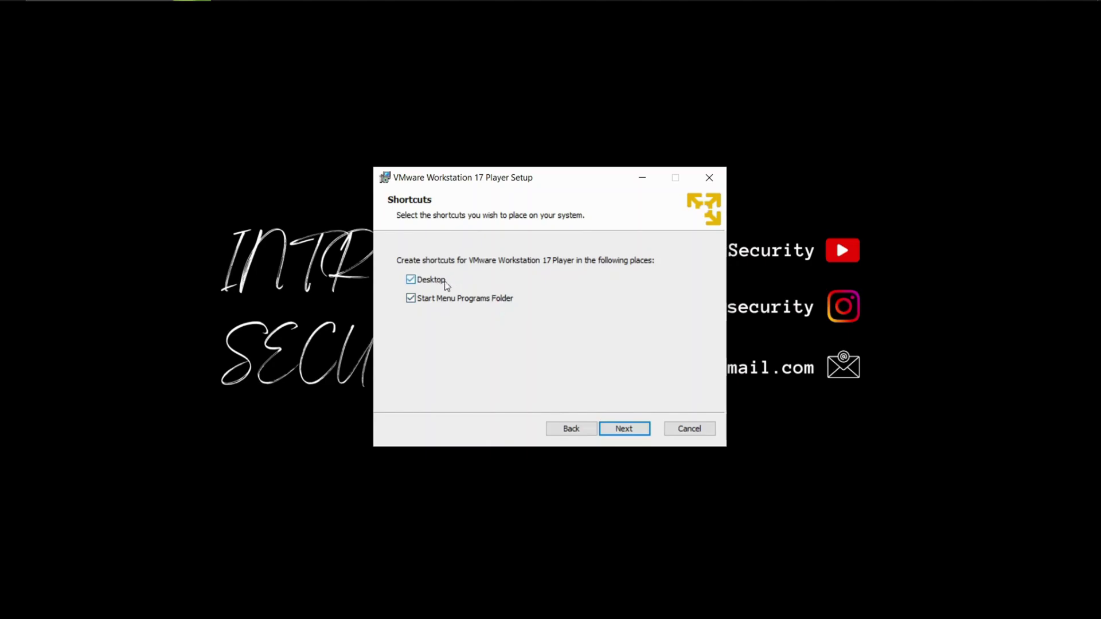
left_click(627, 435)
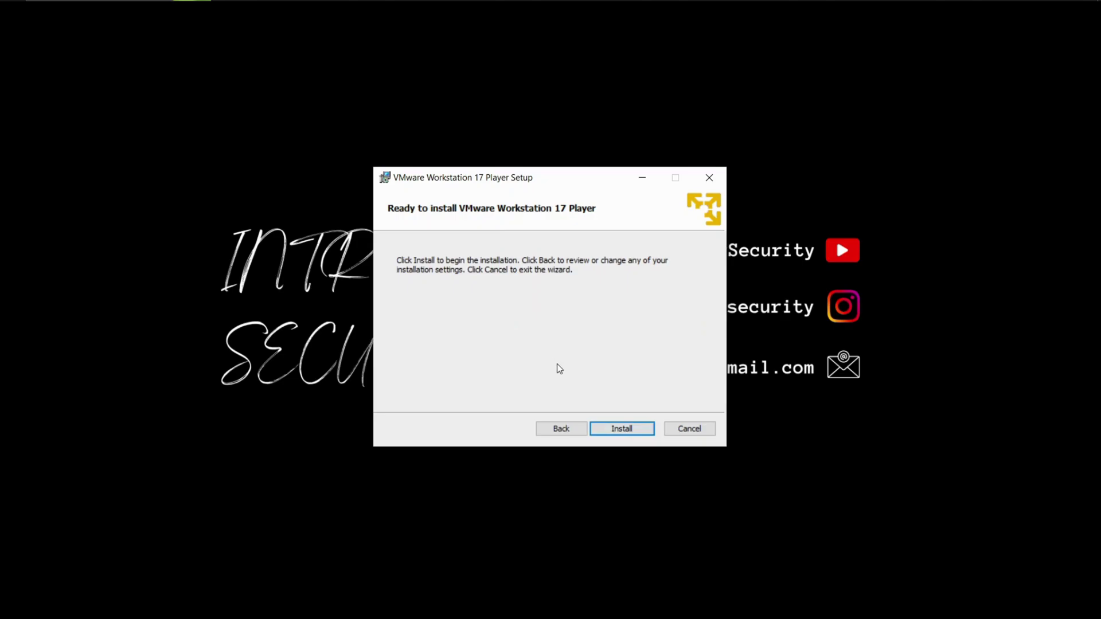
Install Workstation 17 Player and finish the setup wizard once installation completes
left_click(628, 430)
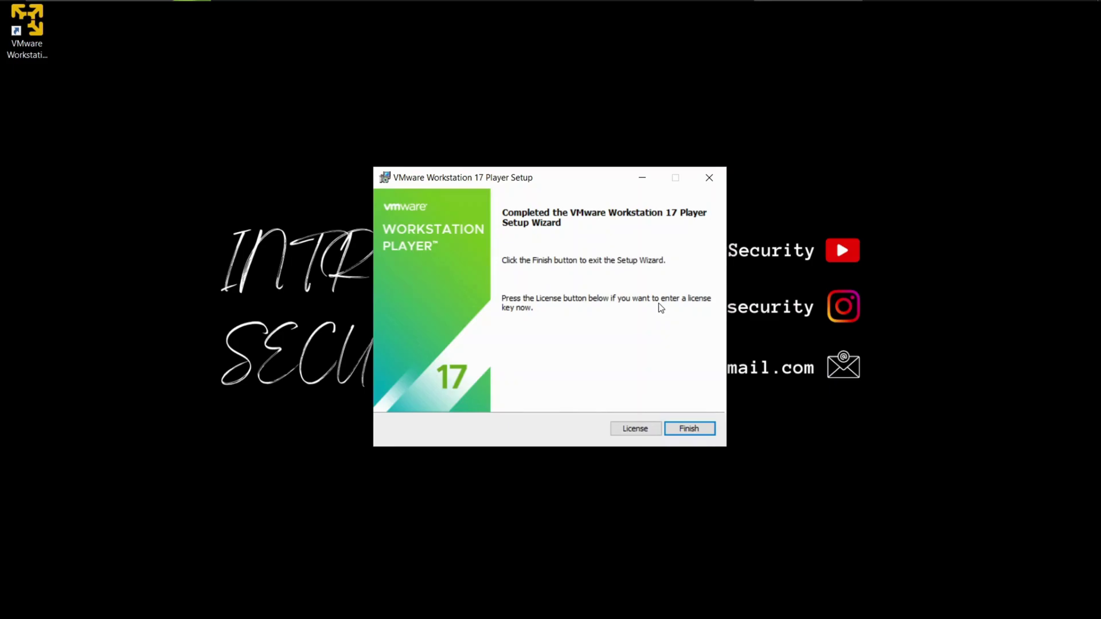
left_click(699, 431)
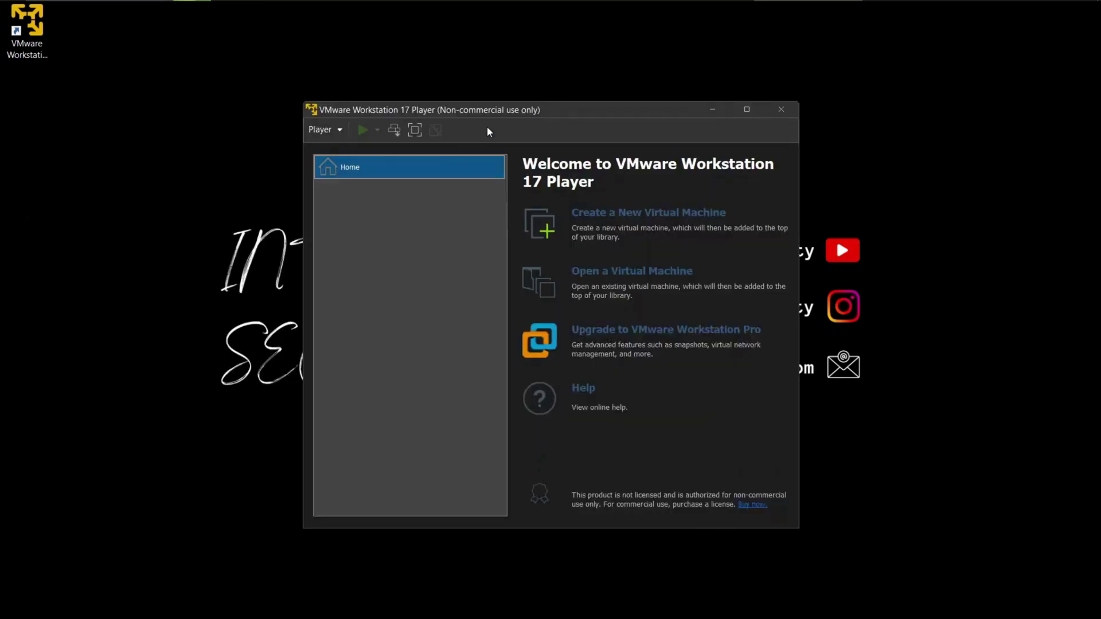
Start the New Virtual Machine Wizard, then close it to return to the Welcome screen
left_click(640, 215)
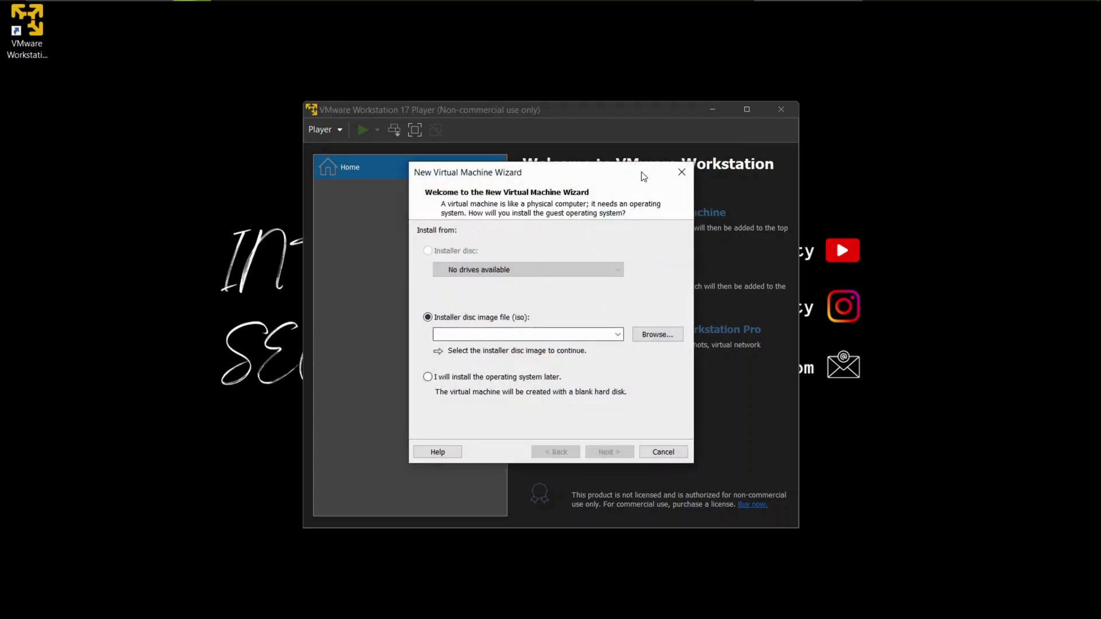
left_click(681, 172)
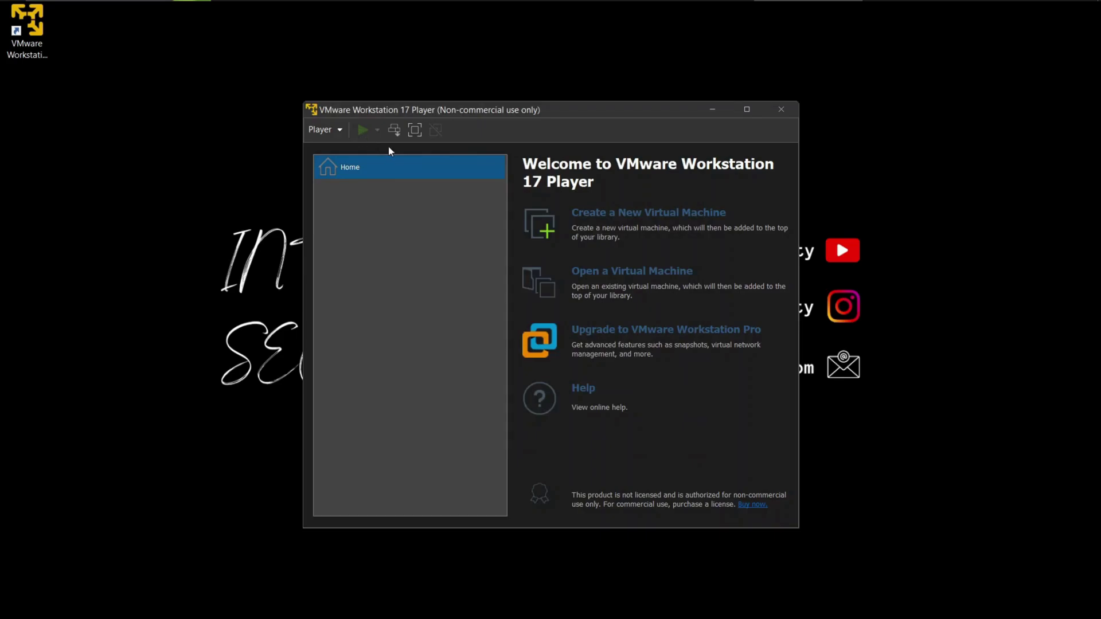